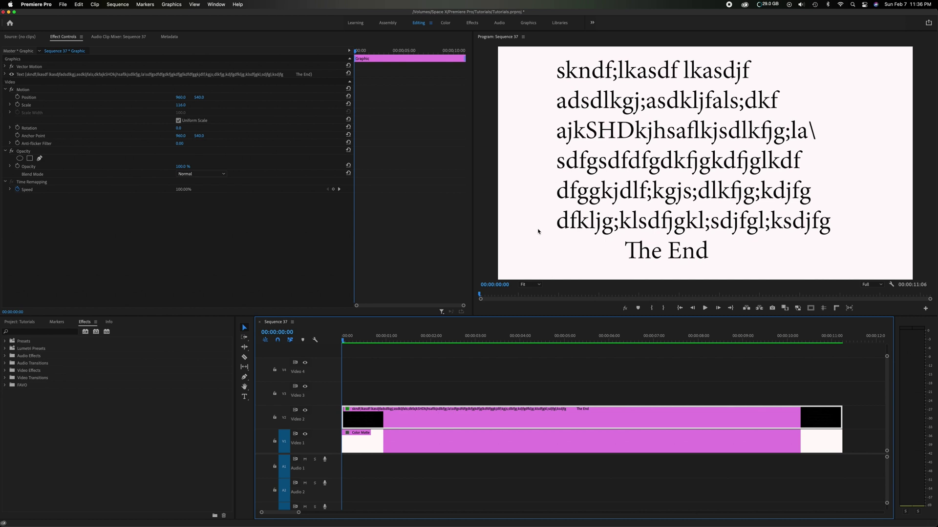
# Draw a rectangle over the fourth text line, adding a Graphic clip on Video 3.
pyautogui.click(246, 408)
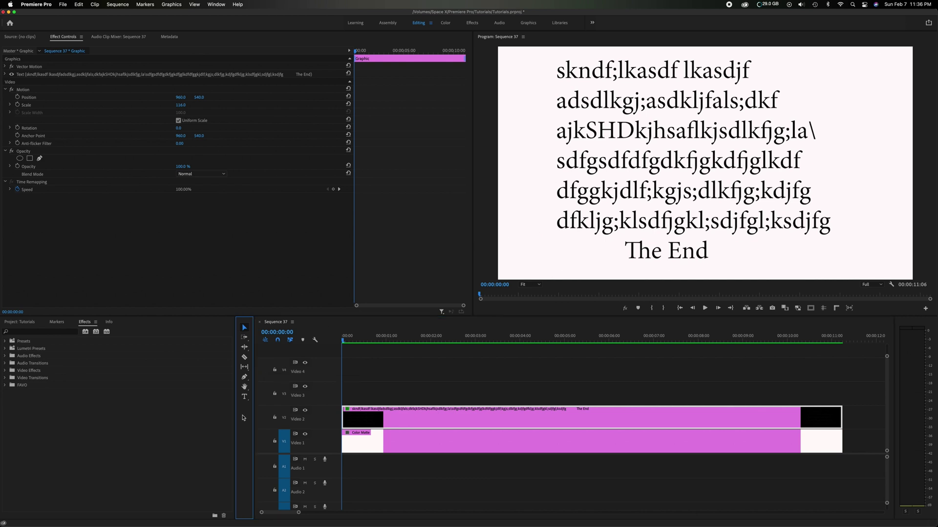
pyautogui.click(245, 379)
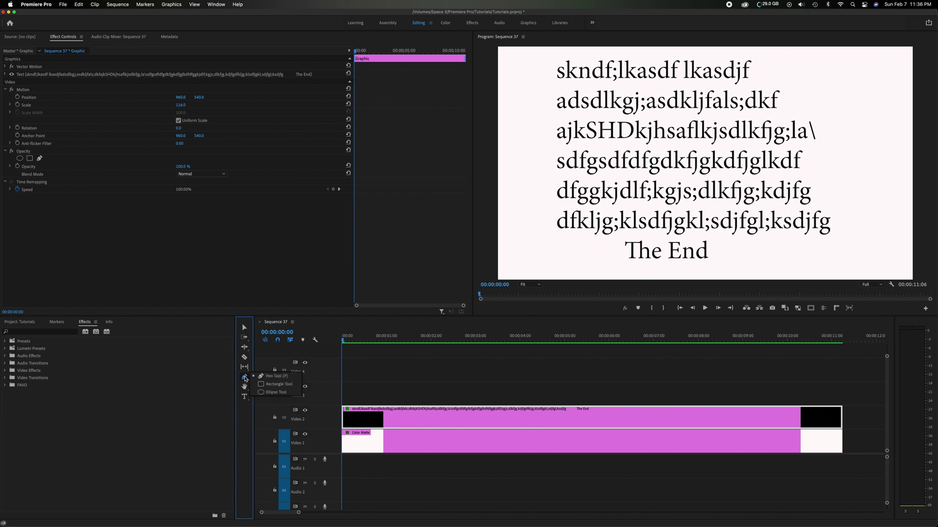
pyautogui.click(280, 385)
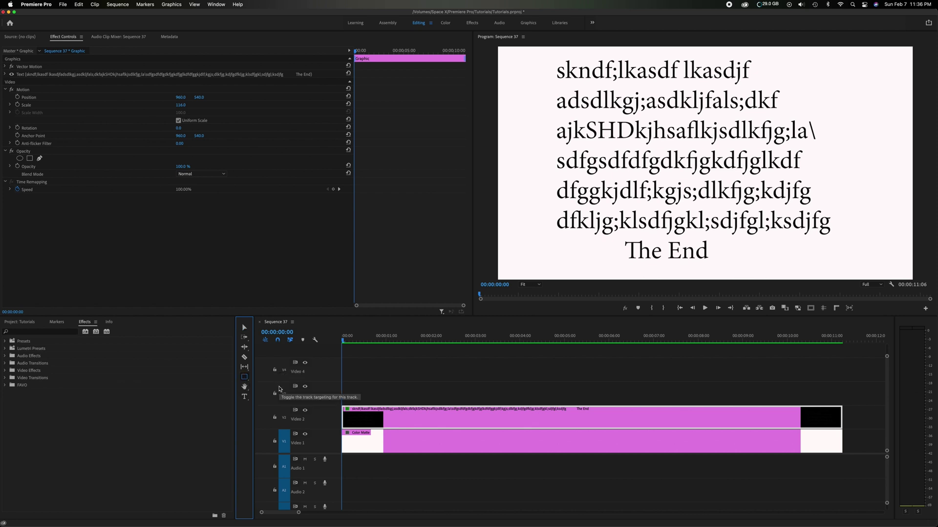
pyautogui.click(378, 319)
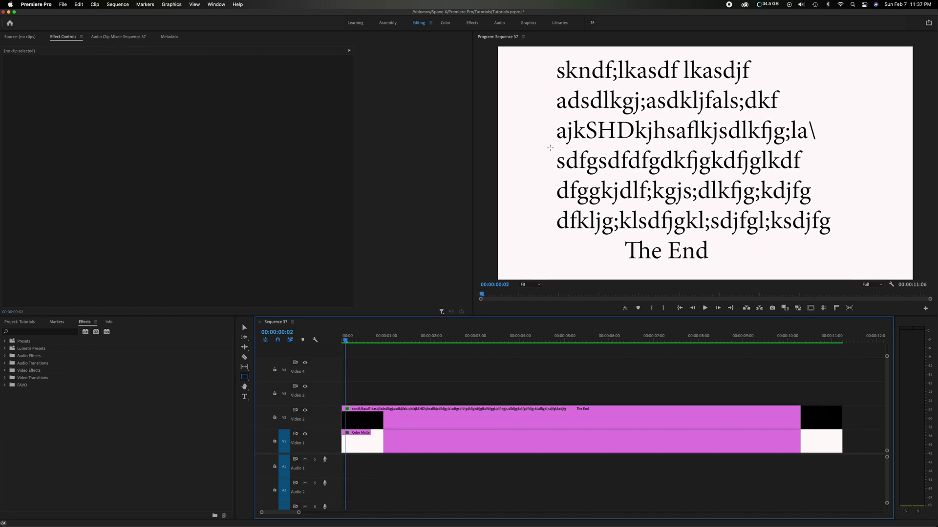
pyautogui.moveTo(550, 148)
pyautogui.mouseDown()
pyautogui.moveTo(581, 174)
pyautogui.moveTo(821, 179)
pyautogui.mouseUp()
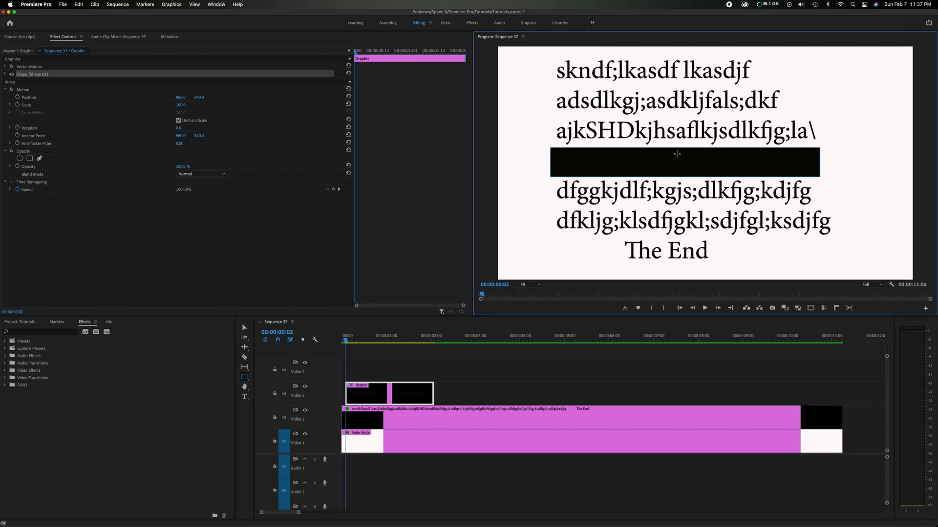
pyautogui.press('Right')
pyautogui.press('Right')
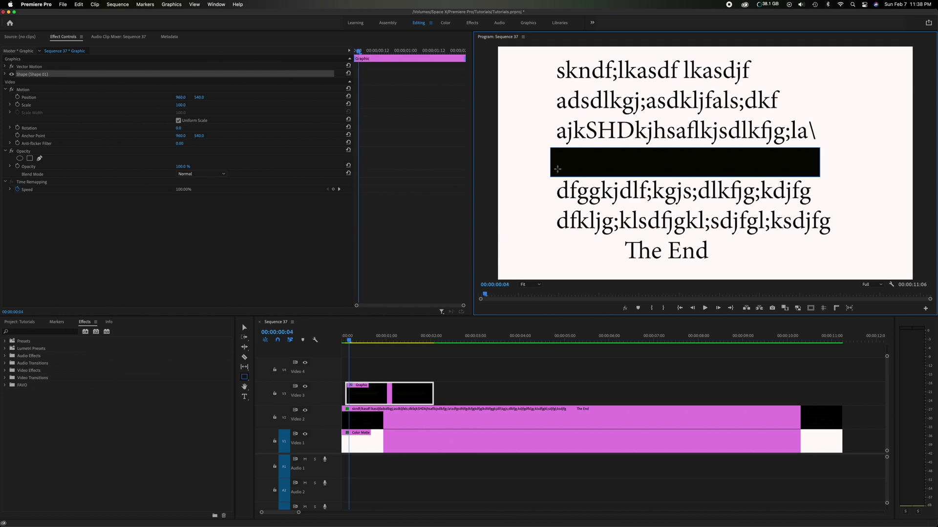
pyautogui.press('Left')
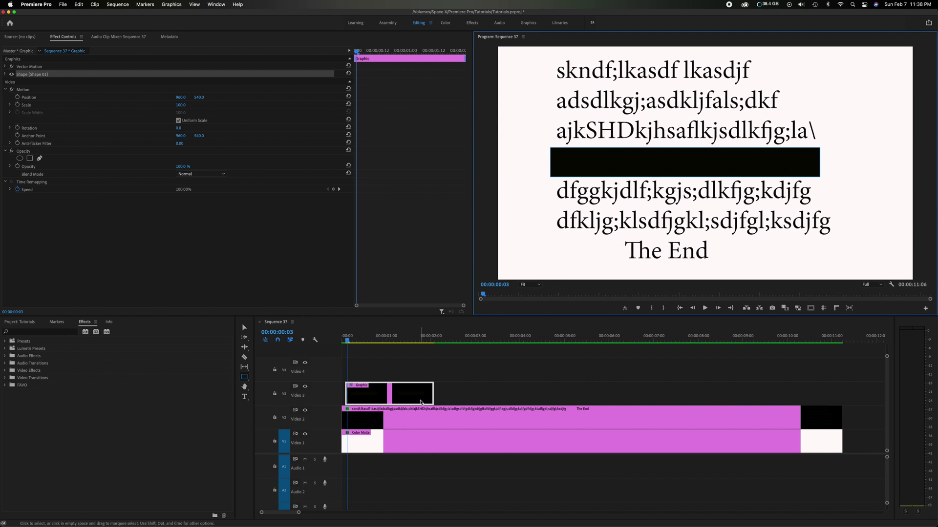
# Give the rectangle a bright yellow fill and lower its opacity so the text shows through.
pyautogui.click(69, 39)
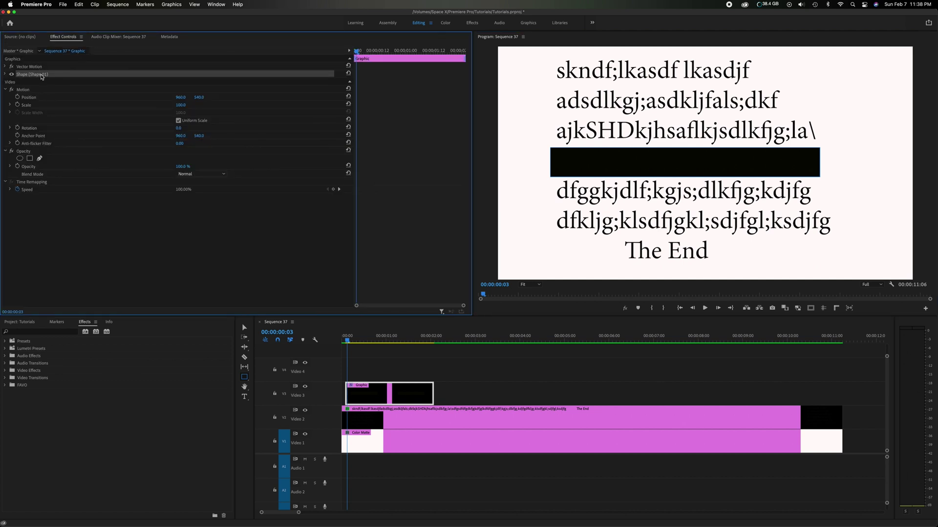
pyautogui.click(5, 75)
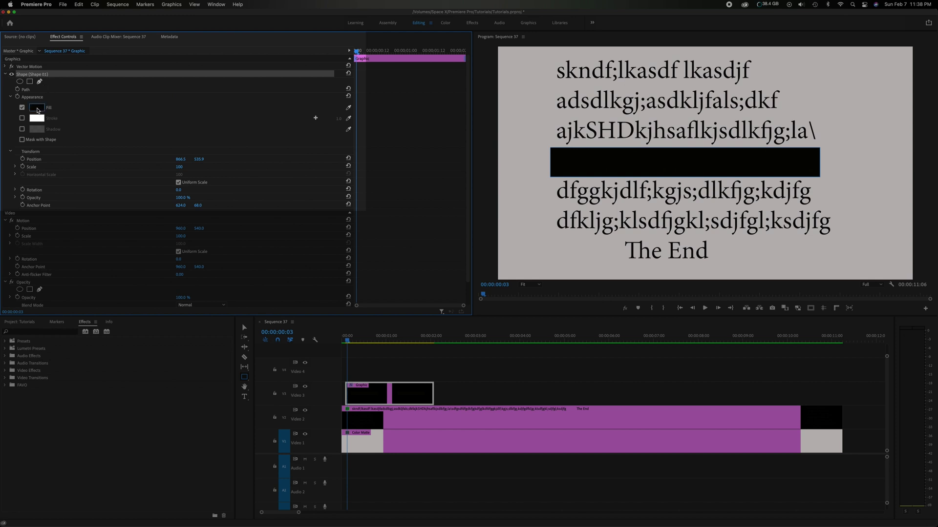
pyautogui.click(37, 109)
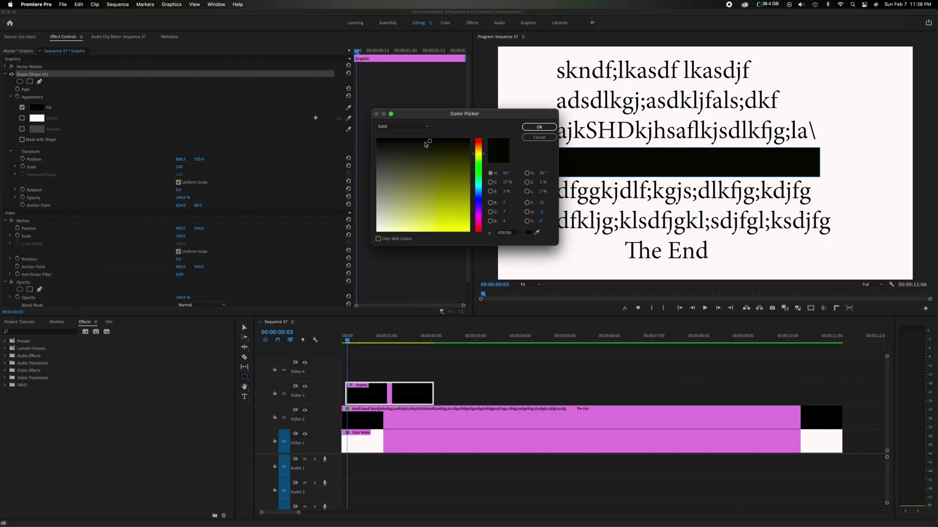
pyautogui.moveTo(436, 177); pyautogui.dragTo(439, 225)
pyautogui.click(537, 128)
pyautogui.press('Right')
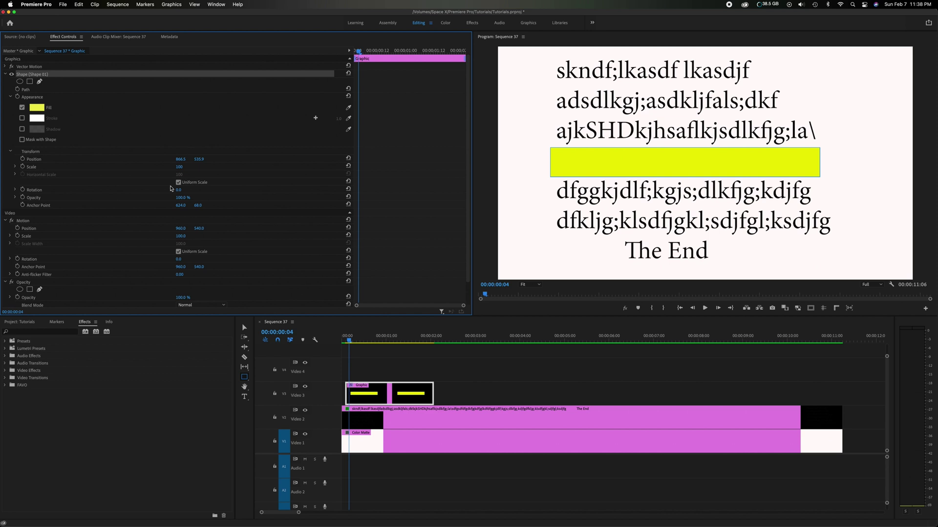
pyautogui.moveTo(181, 197); pyautogui.dragTo(150, 198)
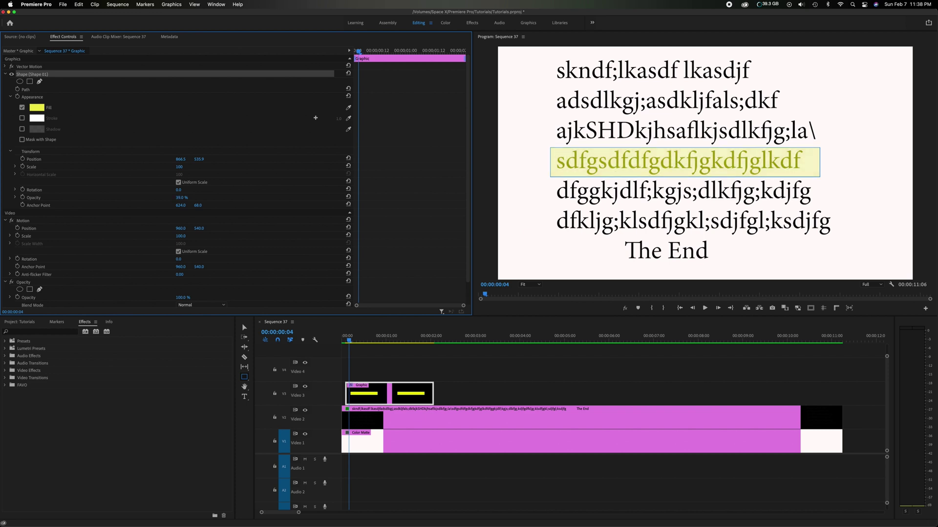
# Restore the bar's opacity to 100% and set its blend mode to Multiply.
pyautogui.press('super+z')
pyautogui.scroll(-2, 67, 195)
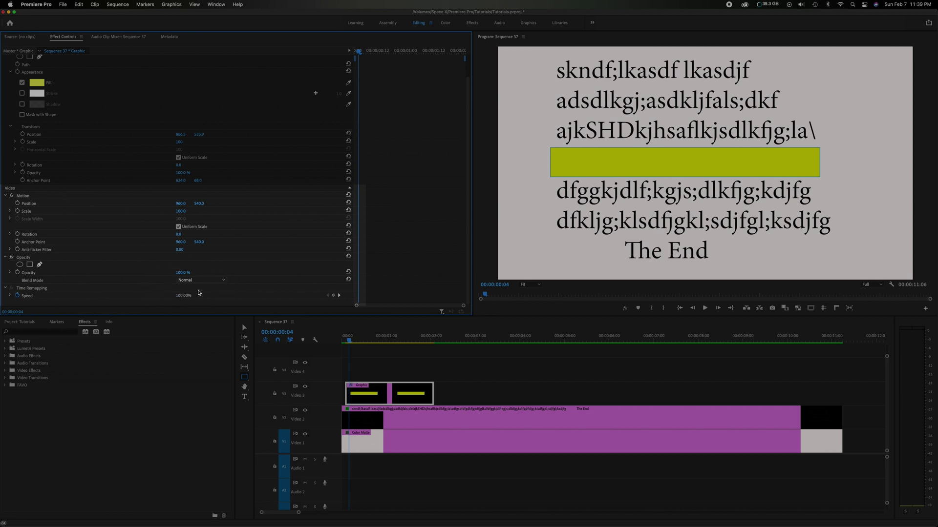
pyautogui.click(223, 281)
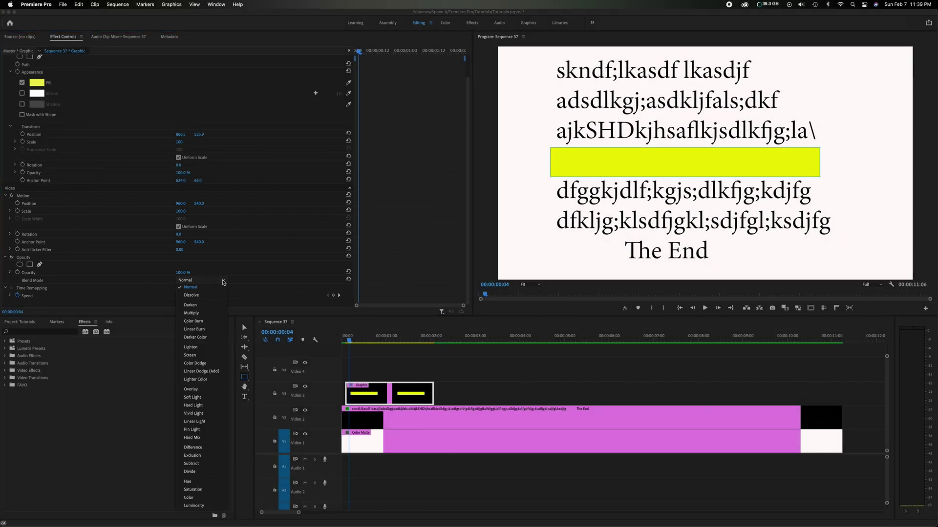
pyautogui.click(203, 316)
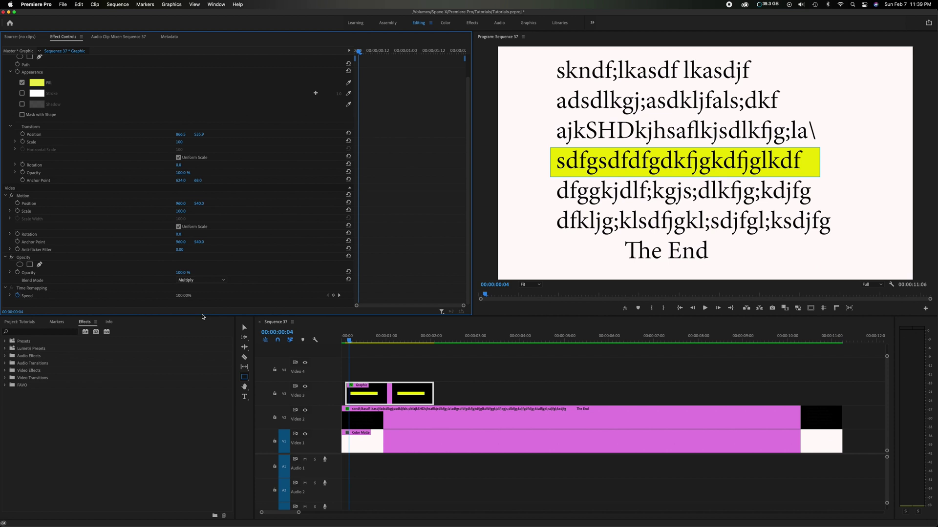
pyautogui.moveTo(349, 340); pyautogui.dragTo(375, 356)
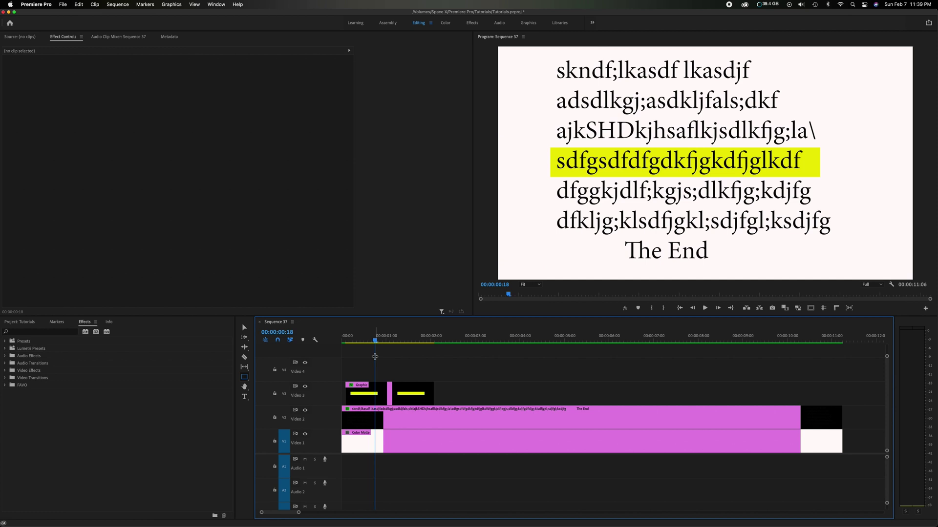
# Option-drag the highlight Graphic clips on Video 3 to place copies right after the originals.
pyautogui.press('v')
pyautogui.click(396, 393)
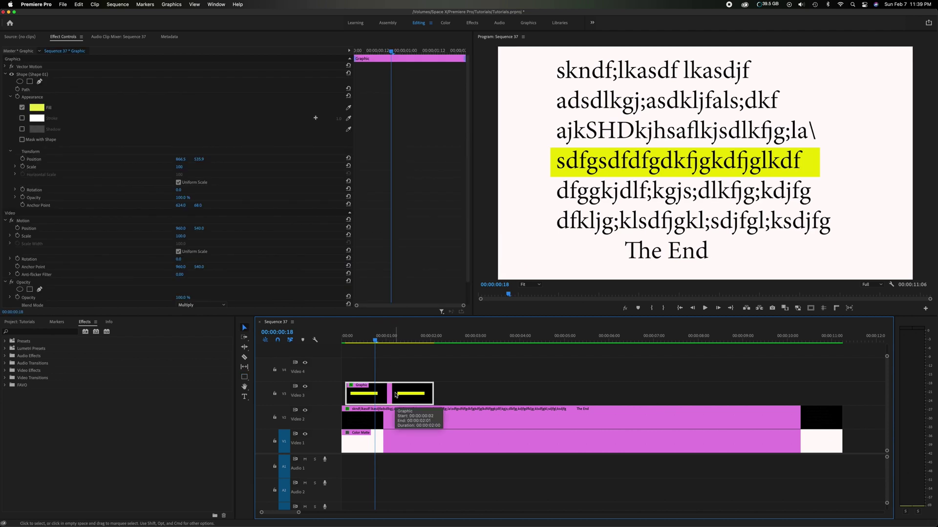
pyautogui.click(79, 5)
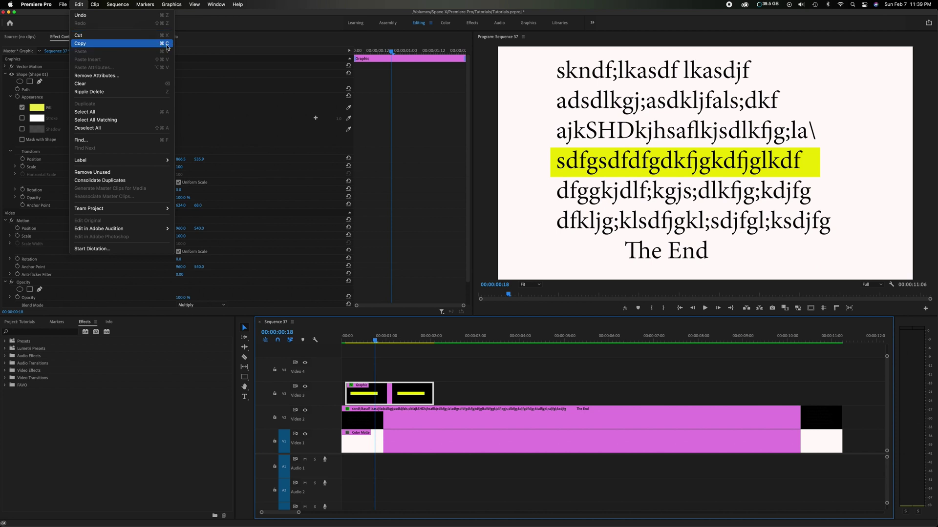
pyautogui.click(389, 372)
pyautogui.click(392, 389)
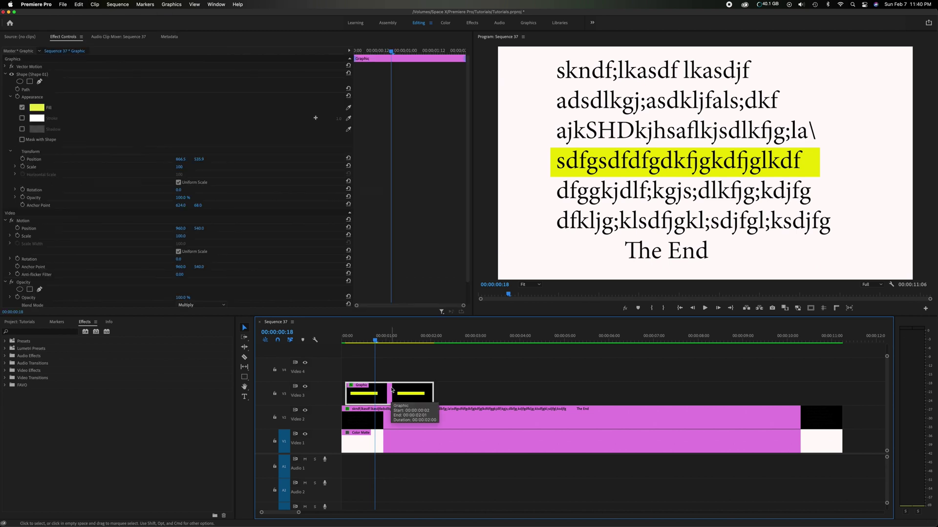
pyautogui.moveTo(402, 389); pyautogui.dragTo(481, 386)
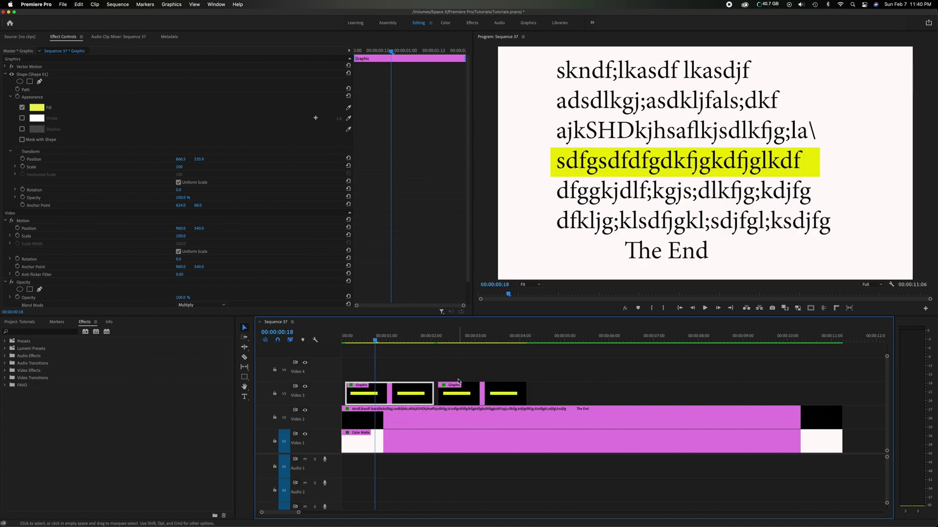
pyautogui.moveTo(475, 389); pyautogui.dragTo(470, 390)
pyautogui.click(435, 339)
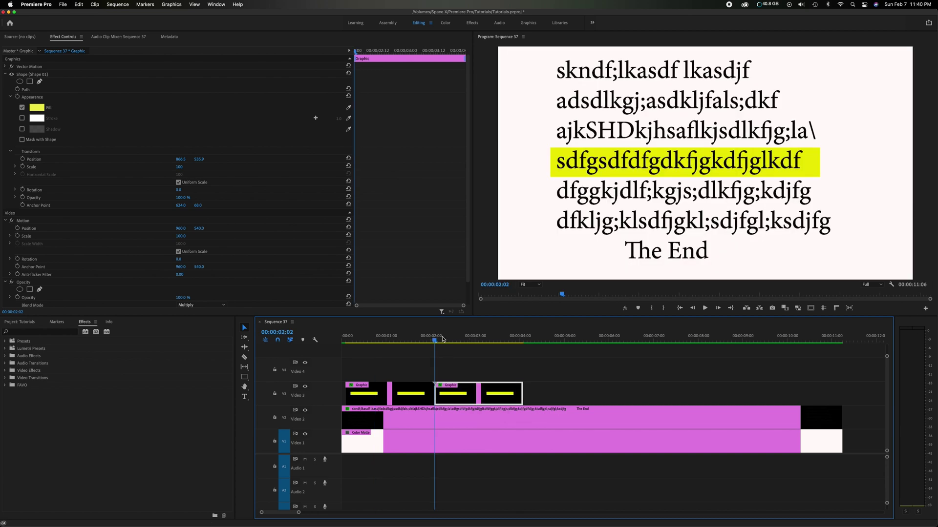
pyautogui.moveTo(442, 339); pyautogui.dragTo(473, 339)
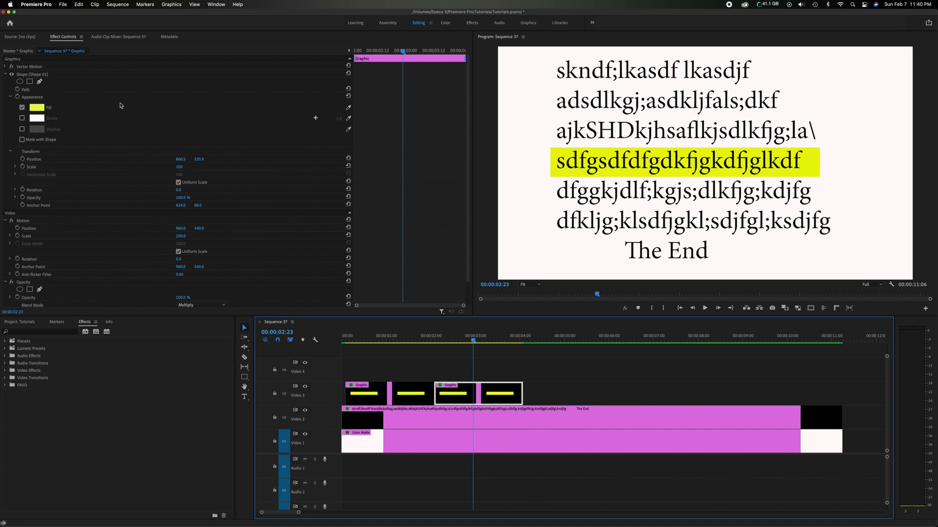
# Shift the copied highlight's Vector Motion Position Y down to the fifth line and preview playback.
pyautogui.click(54, 69)
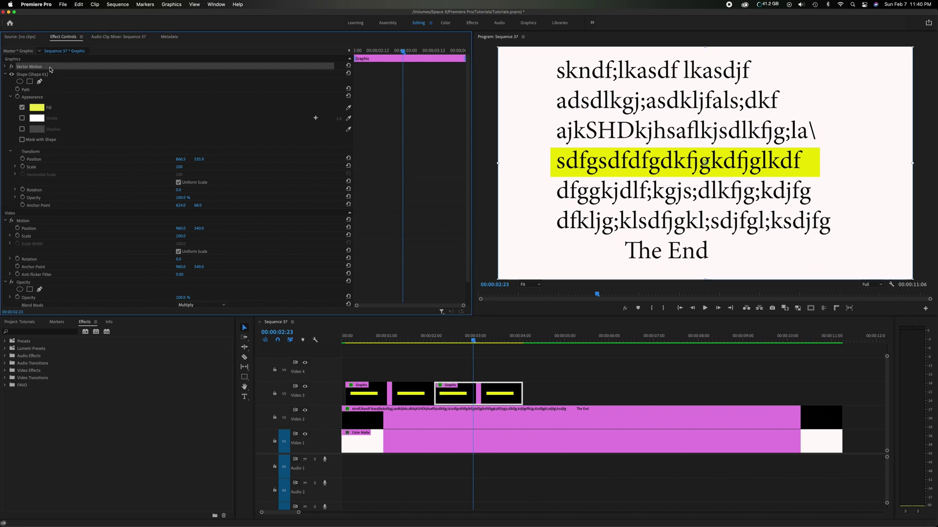
pyautogui.click(6, 67)
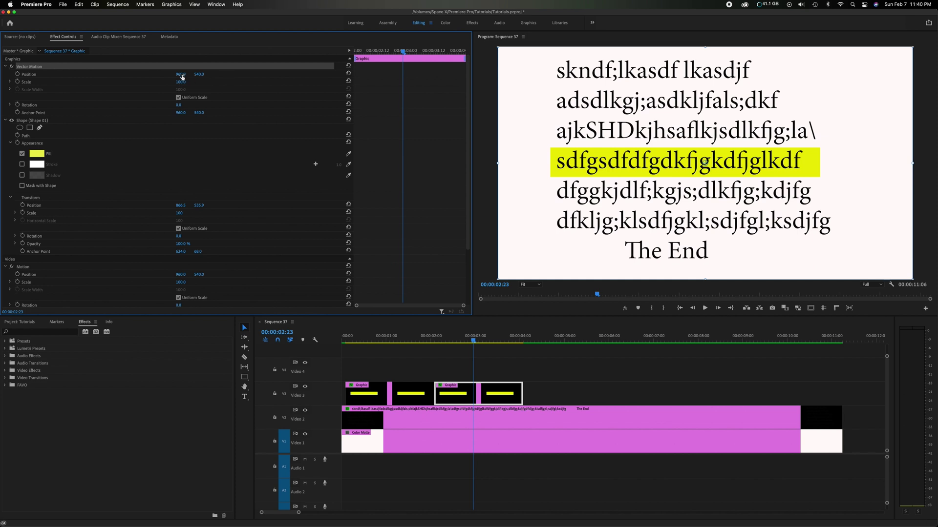
pyautogui.moveTo(199, 75); pyautogui.dragTo(267, 74)
pyautogui.click(402, 337)
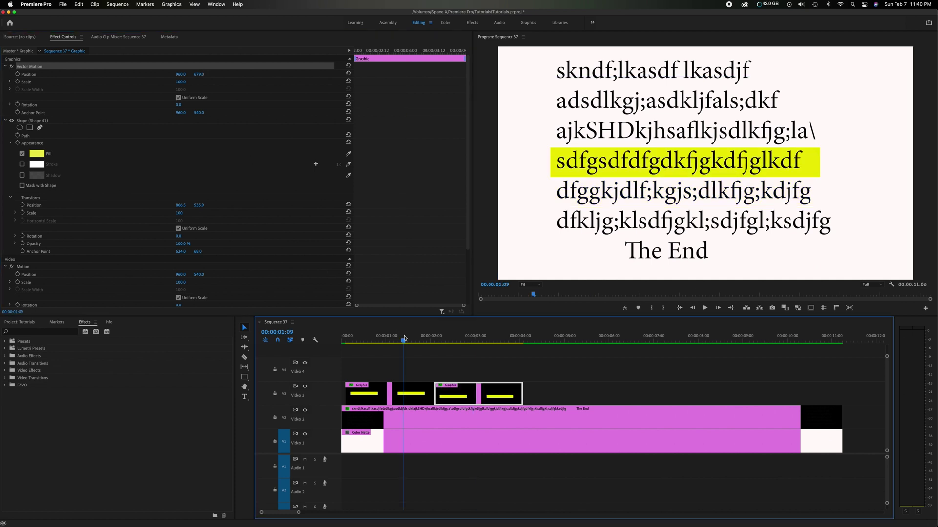
pyautogui.moveTo(402, 337); pyautogui.dragTo(336, 340)
pyautogui.press('space')
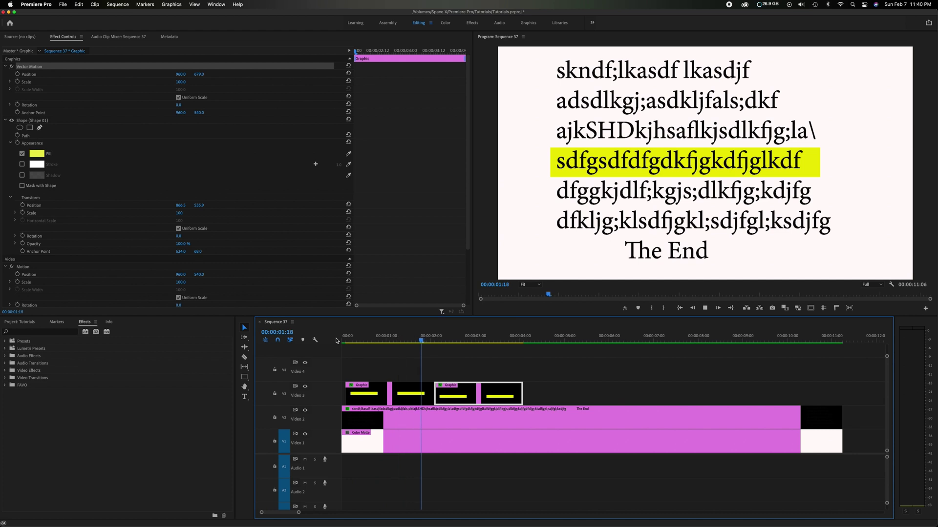
pyautogui.press('space')
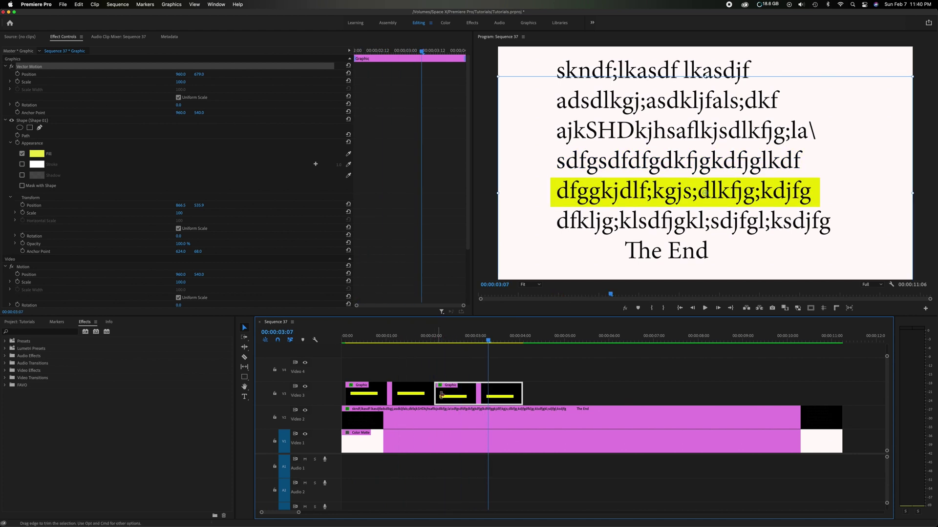
# Delete the two copied highlight clips from Video 3 and rewind to the start.
pyautogui.moveTo(462, 364); pyautogui.dragTo(477, 394)
pyautogui.press('Delete')
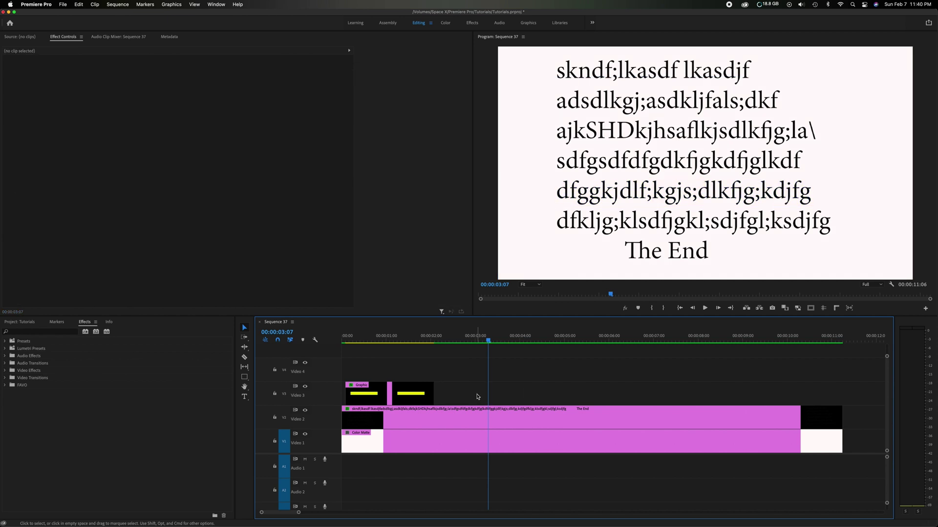
pyautogui.moveTo(362, 337); pyautogui.dragTo(346, 337)
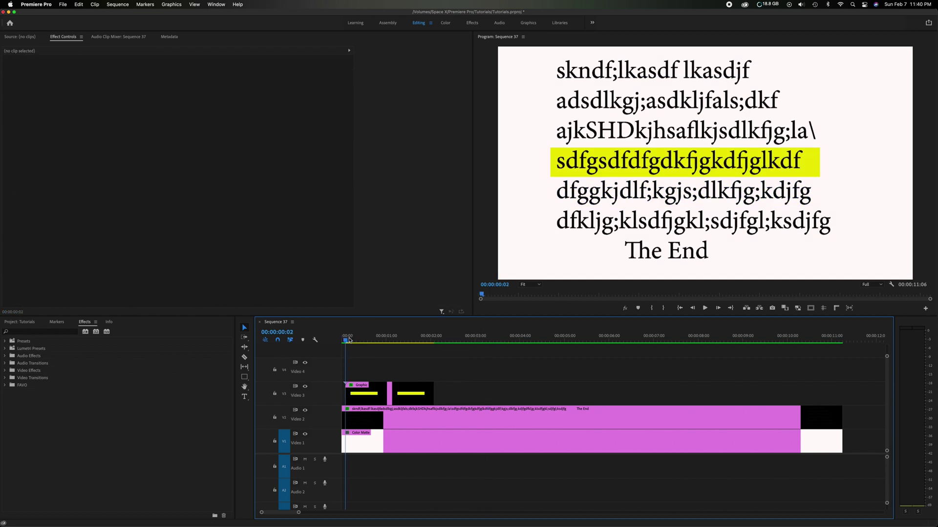
# Select the yellow highlight Graphic clip on Video 3 and ready the Effects panel search.
pyautogui.click(360, 387)
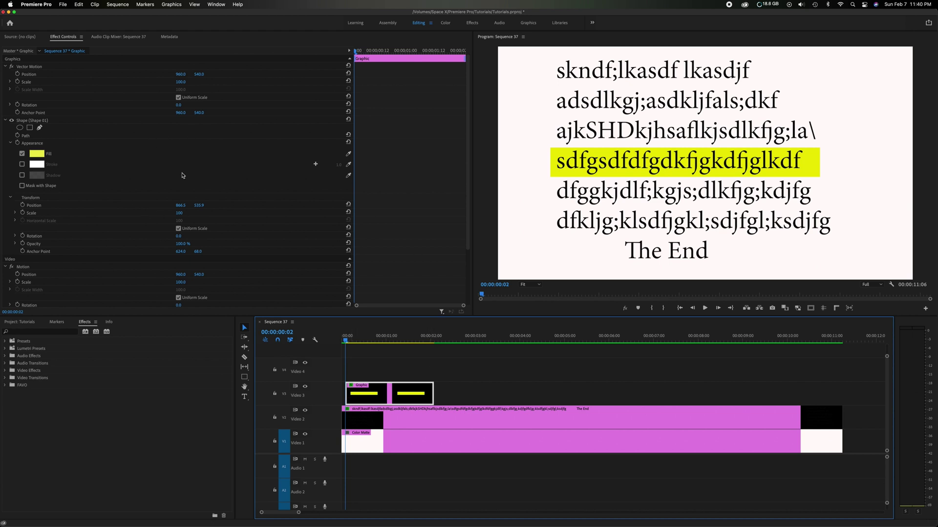
pyautogui.scroll(-1, 182, 175)
pyautogui.click(8, 331)
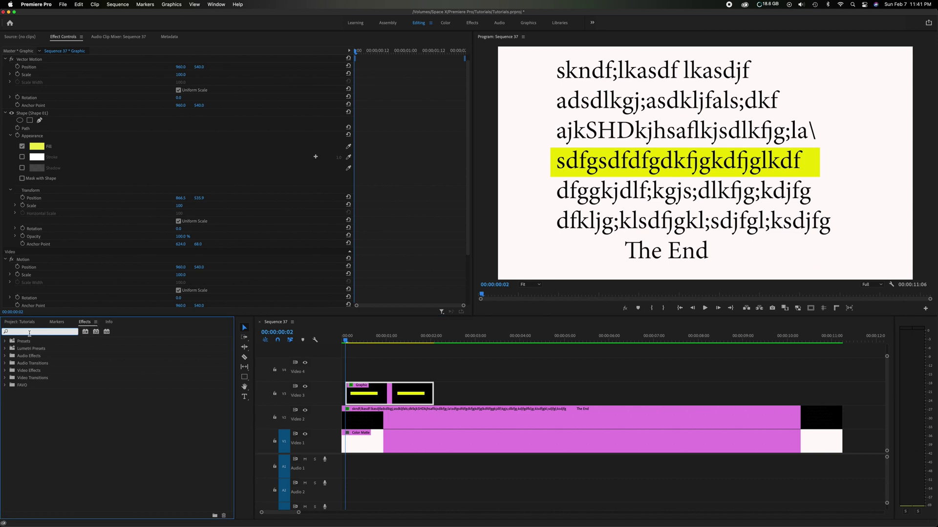
# Search for 'crop' and apply the Crop effect to the V3 highlight graphic.
pyautogui.write('crop')
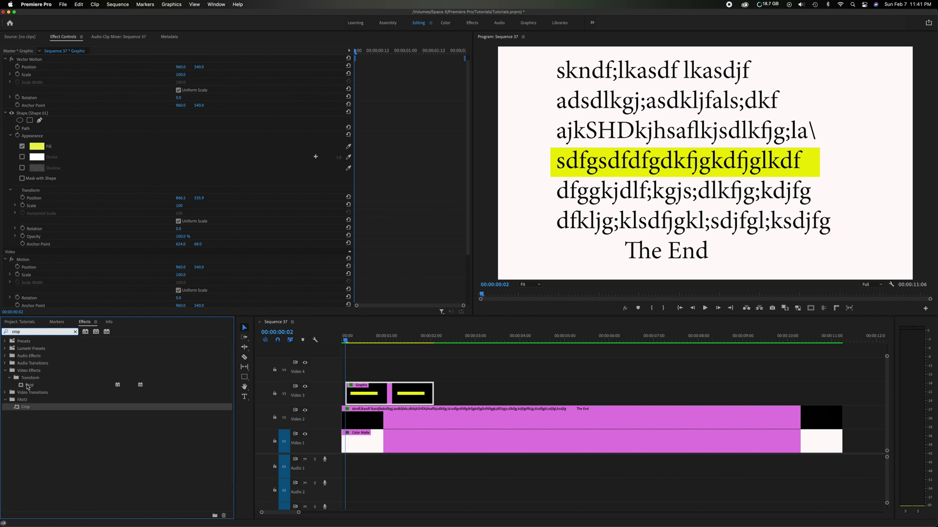
pyautogui.moveTo(28, 387); pyautogui.dragTo(391, 397)
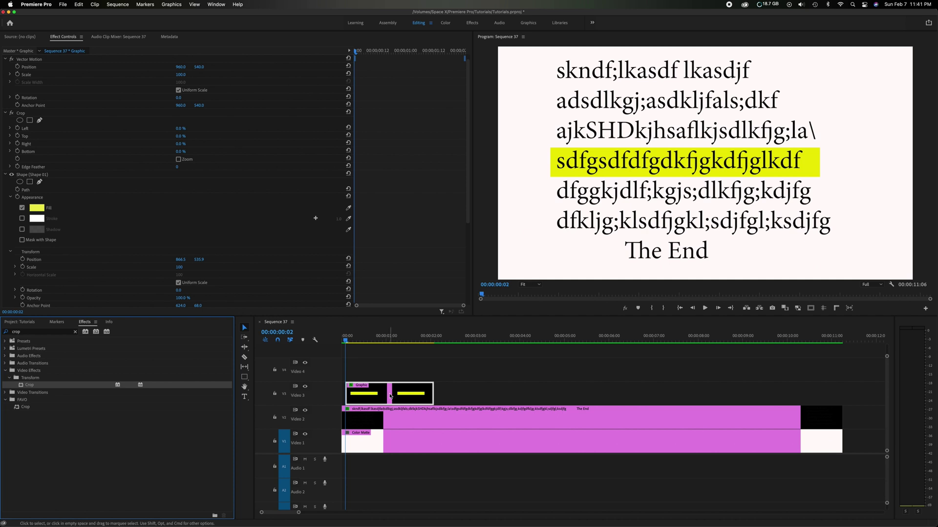
# Set Crop Right to 100% and record a starting keyframe at the sequence start.
pyautogui.click(62, 113)
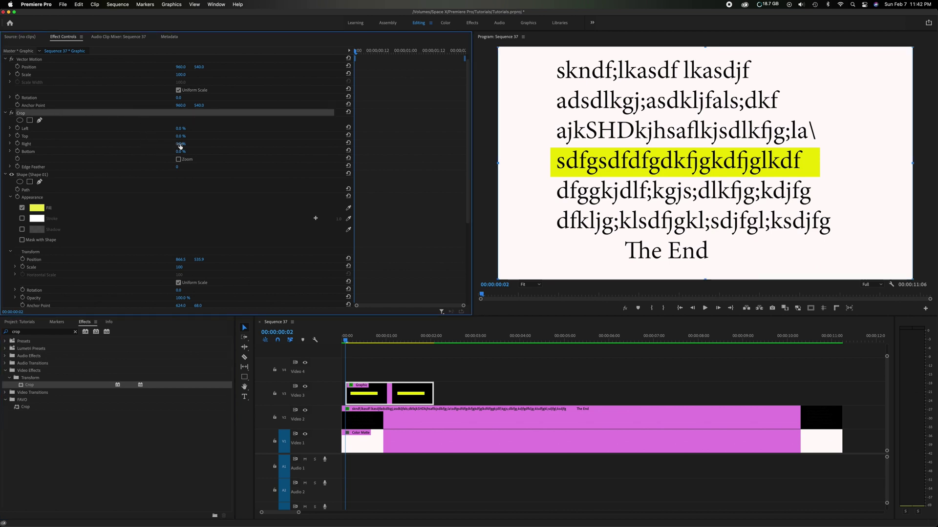
pyautogui.click(346, 343)
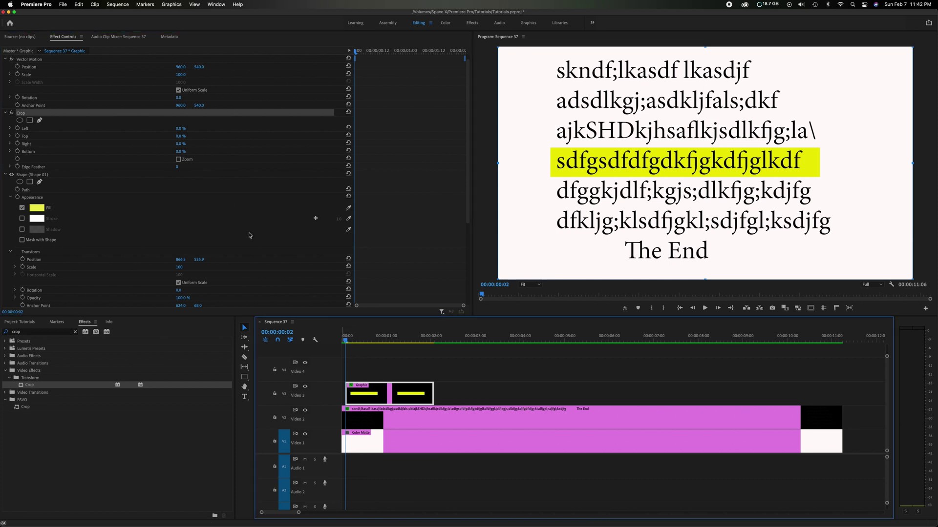
pyautogui.click(180, 144)
pyautogui.moveTo(179, 145); pyautogui.dragTo(230, 144)
pyautogui.scroll(-1, 184, 142)
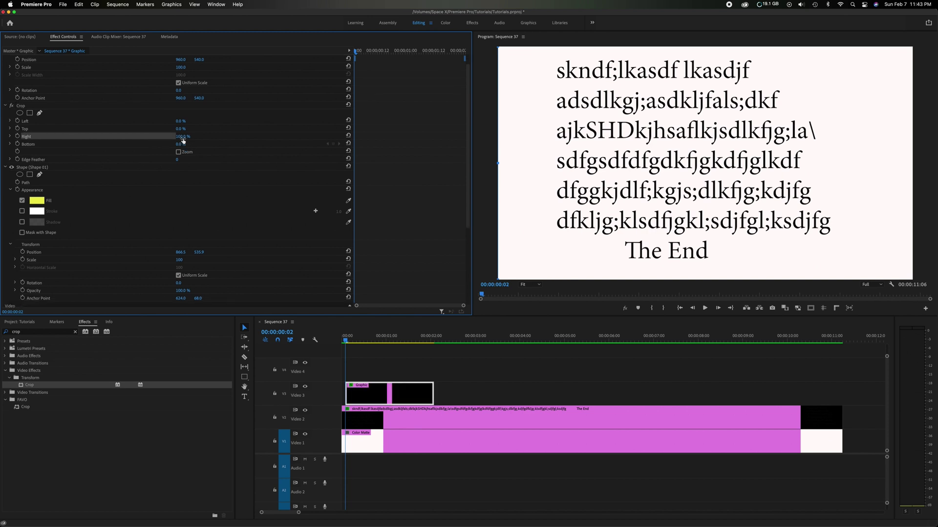
pyautogui.click(18, 138)
pyautogui.moveTo(358, 141); pyautogui.dragTo(349, 144)
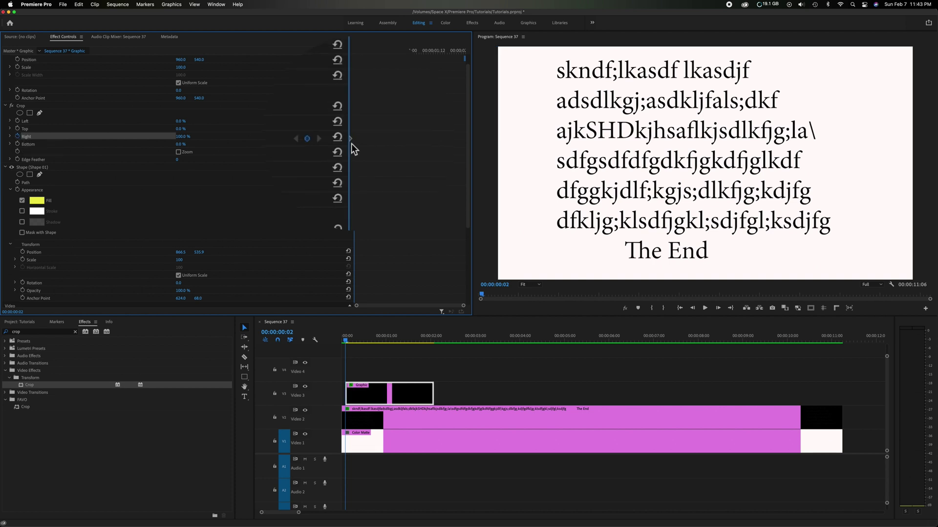
pyautogui.click(348, 344)
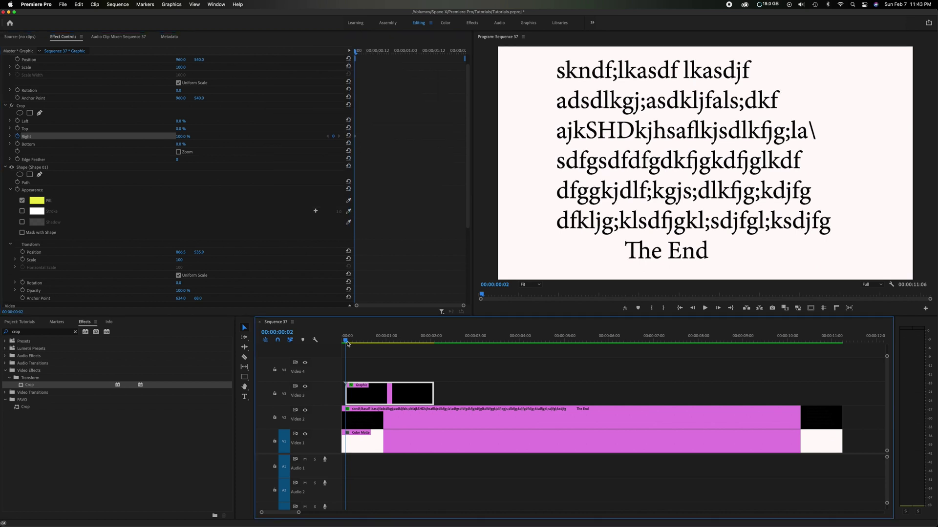
# Add a Crop Right keyframe of 0% at 00:00:00:13 and play back the wipe.
pyautogui.moveTo(347, 343); pyautogui.dragTo(367, 344)
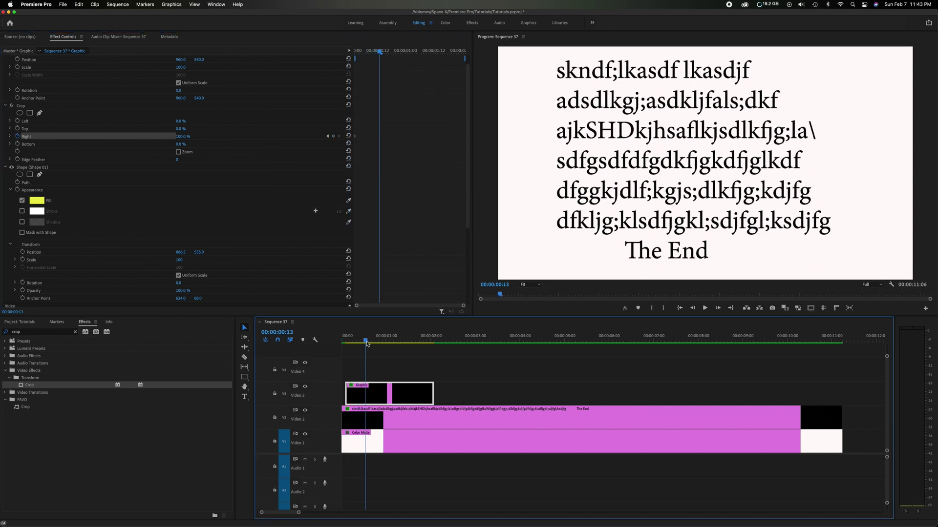
pyautogui.hscroll(2, 367, 344)
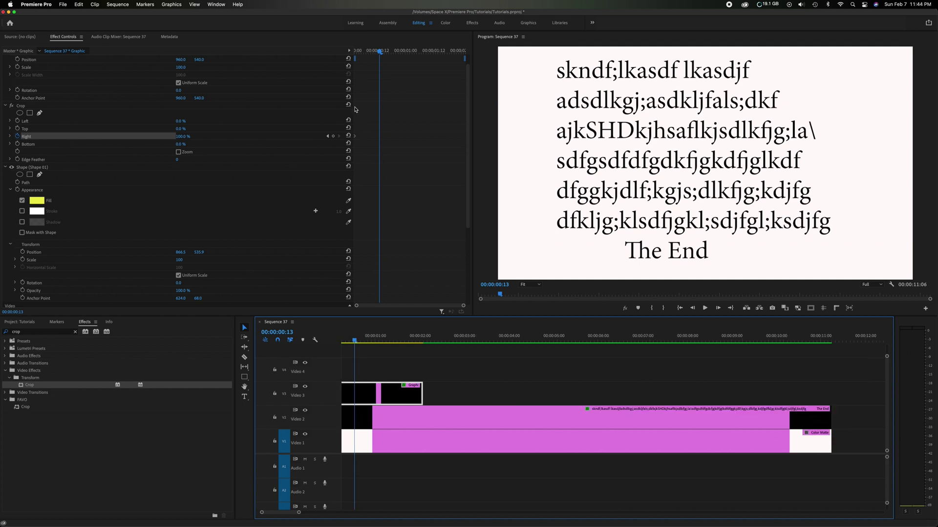
pyautogui.click(333, 137)
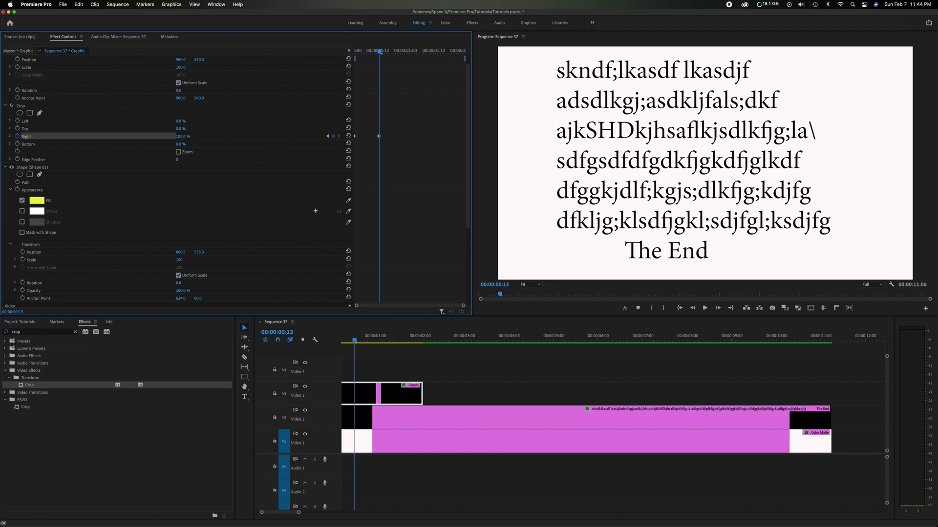
pyautogui.moveTo(185, 138); pyautogui.dragTo(147, 138)
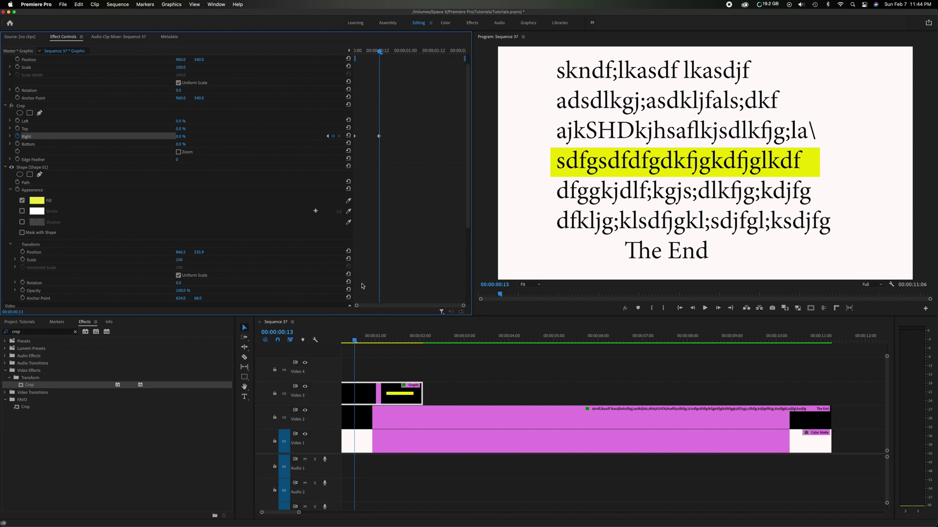
pyautogui.moveTo(355, 340); pyautogui.dragTo(327, 344)
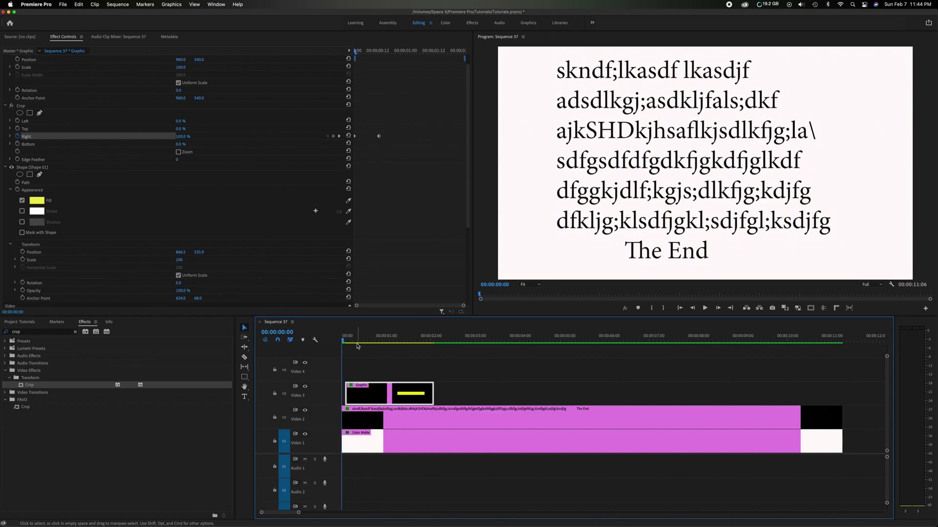
pyautogui.press('space')
pyautogui.press('space')
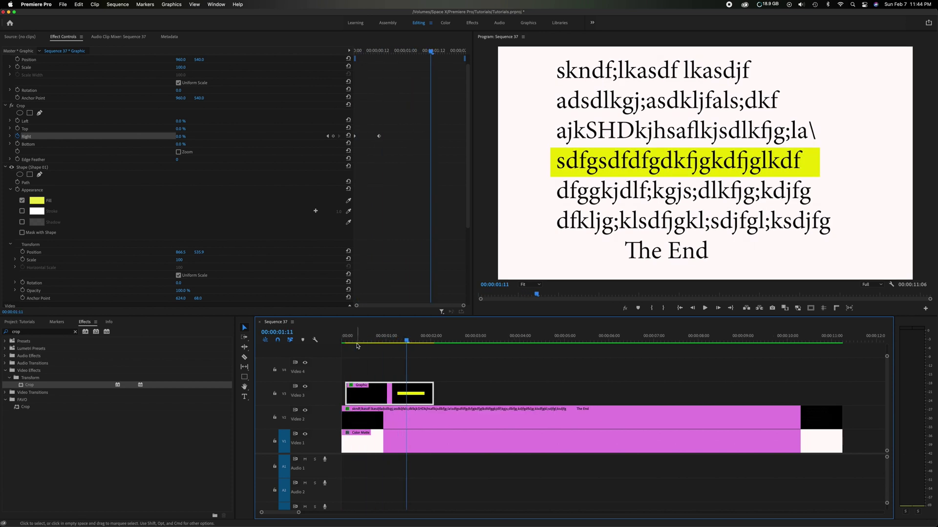
# Move the ending Crop Right keyframe past 00:00:01:15, replay the slower wipe, and select both keyframes.
pyautogui.moveTo(379, 139); pyautogui.dragTo(453, 140)
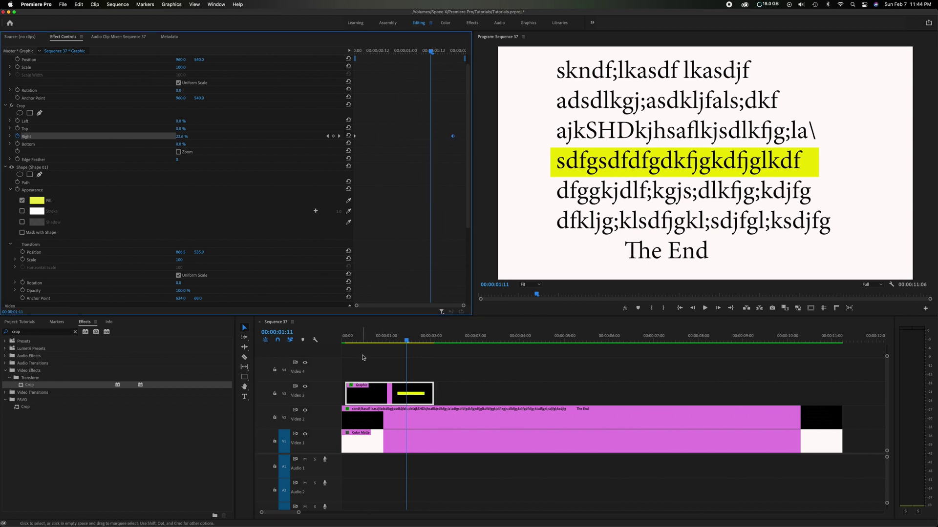
pyautogui.click(348, 341)
pyautogui.press('space')
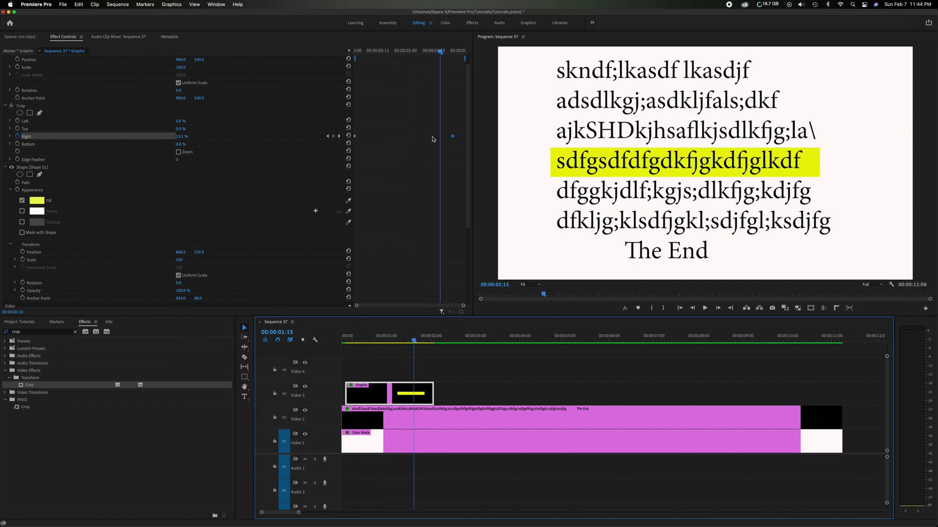
pyautogui.click(457, 119)
pyautogui.moveTo(460, 119); pyautogui.dragTo(355, 148)
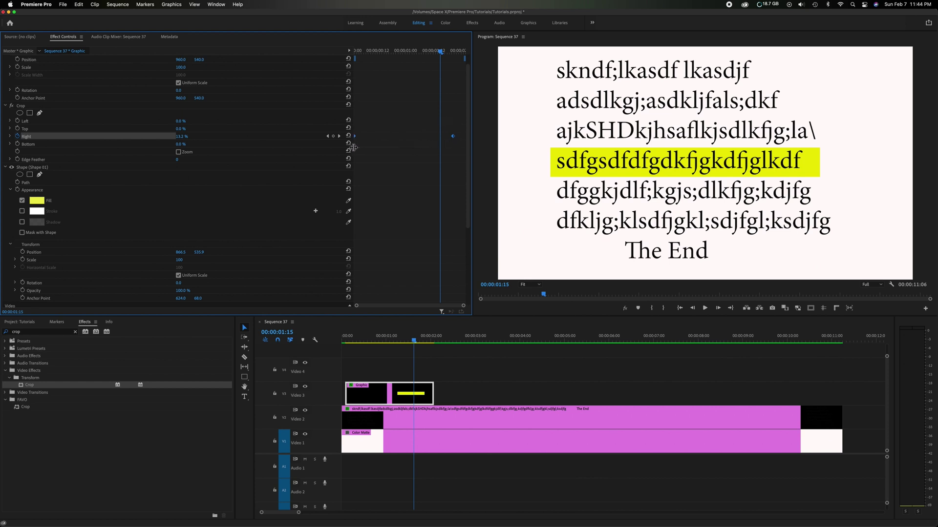
# Switch both Crop Right keyframes to Auto Bezier easing and return to the sequence start.
pyautogui.rightClick(453, 137)
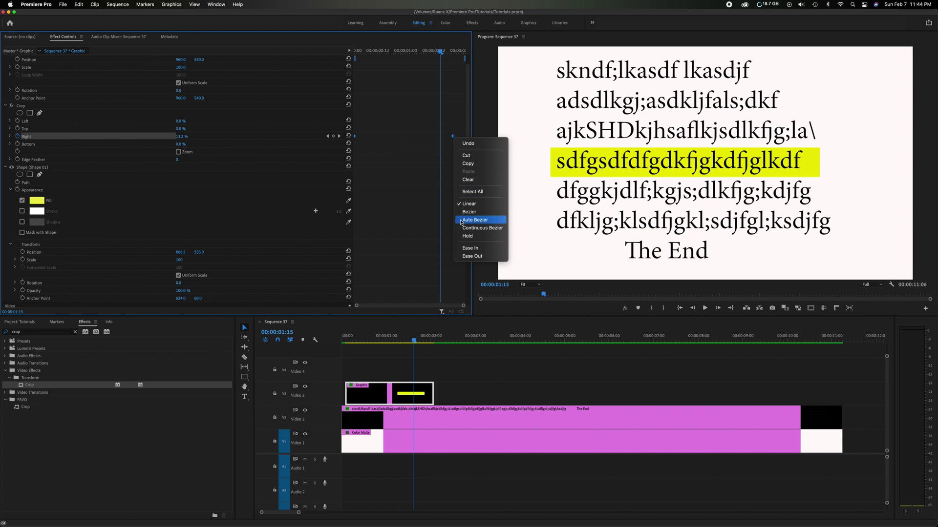
pyautogui.click(475, 220)
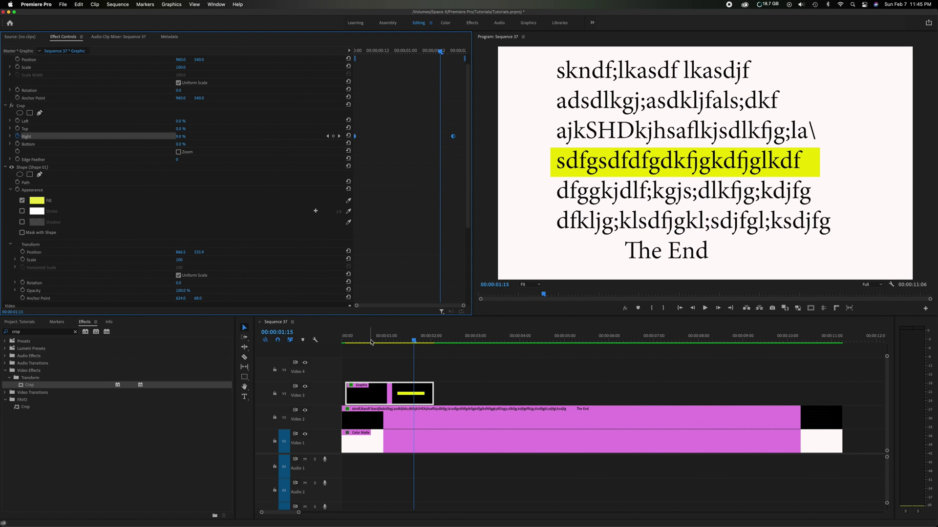
pyautogui.moveTo(371, 342); pyautogui.dragTo(344, 343)
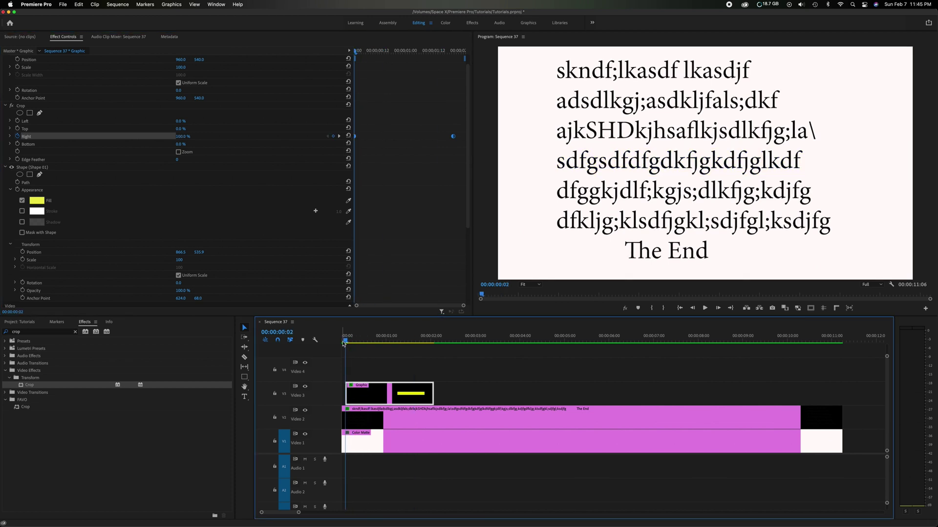
# Preview the eased wipe, then move the final Crop Right keyframe slightly later.
pyautogui.press('space')
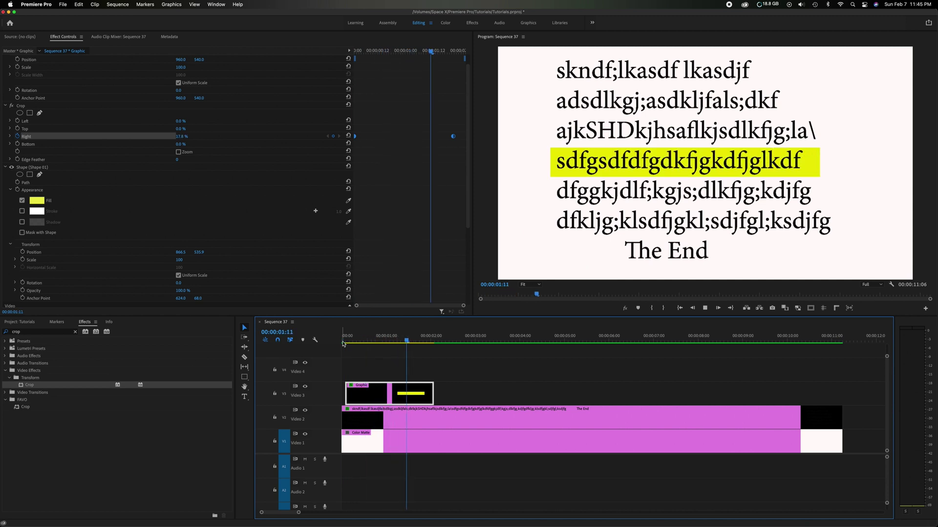
pyautogui.press('space')
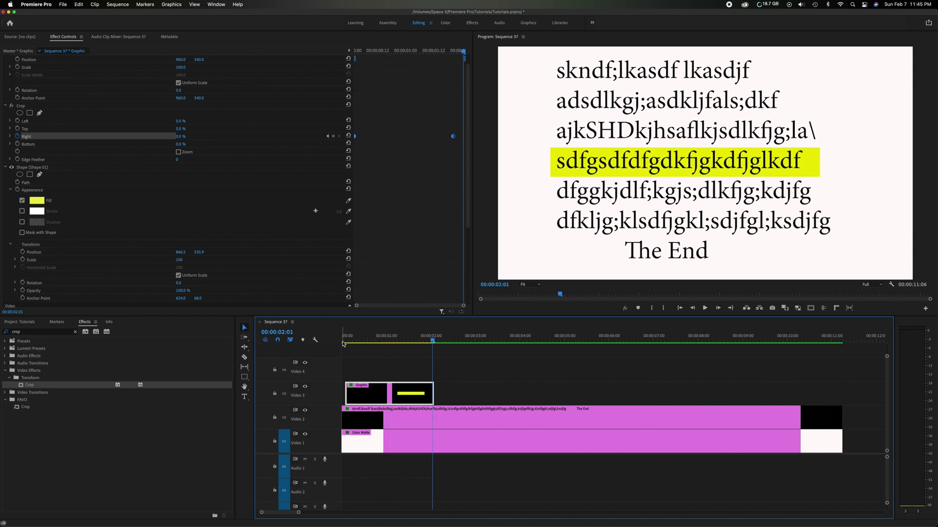
pyautogui.scroll(3, 463, 306)
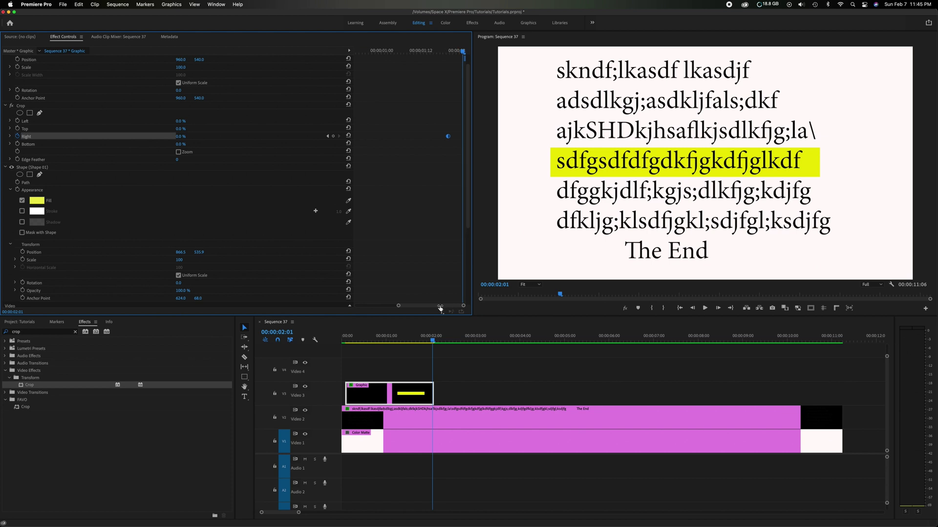
pyautogui.moveTo(430, 138); pyautogui.dragTo(463, 137)
# Replay from the start and scrub the adjusted highlight wipe across line four.
pyautogui.moveTo(379, 336); pyautogui.dragTo(348, 341)
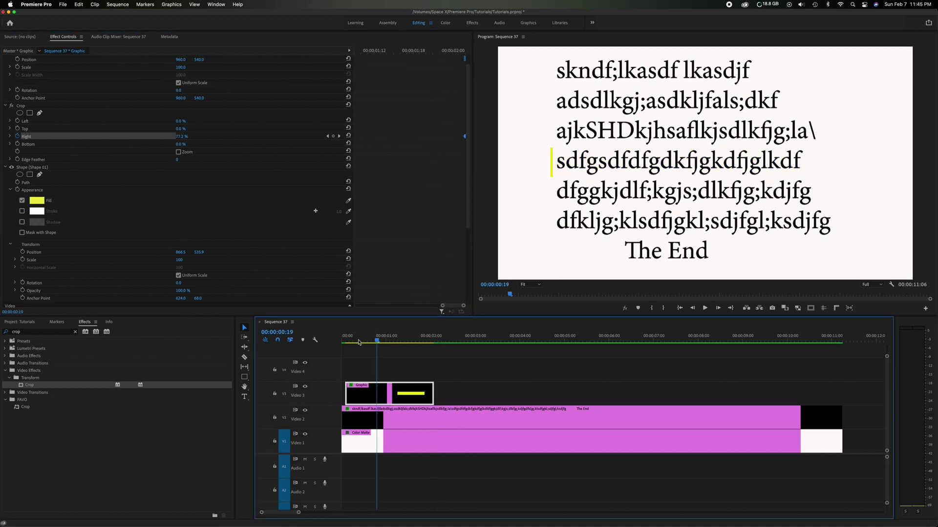
pyautogui.press('space')
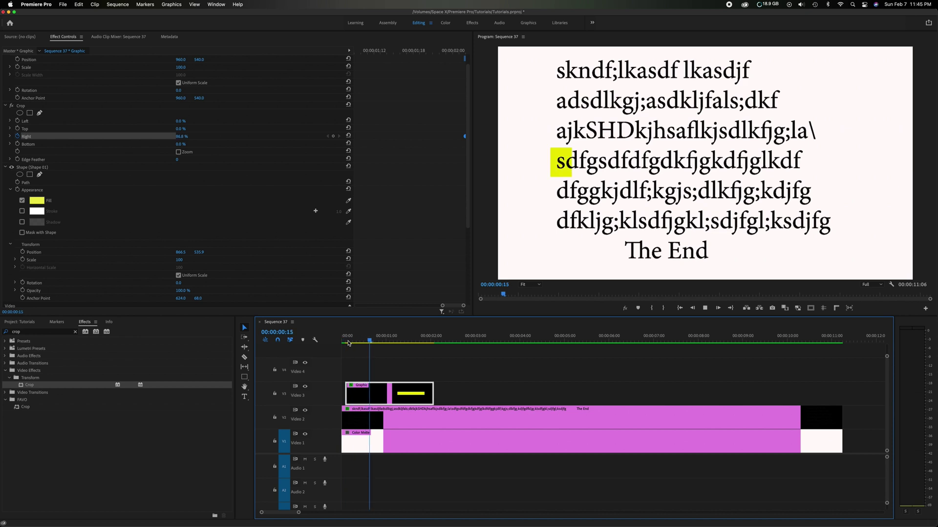
pyautogui.press('space')
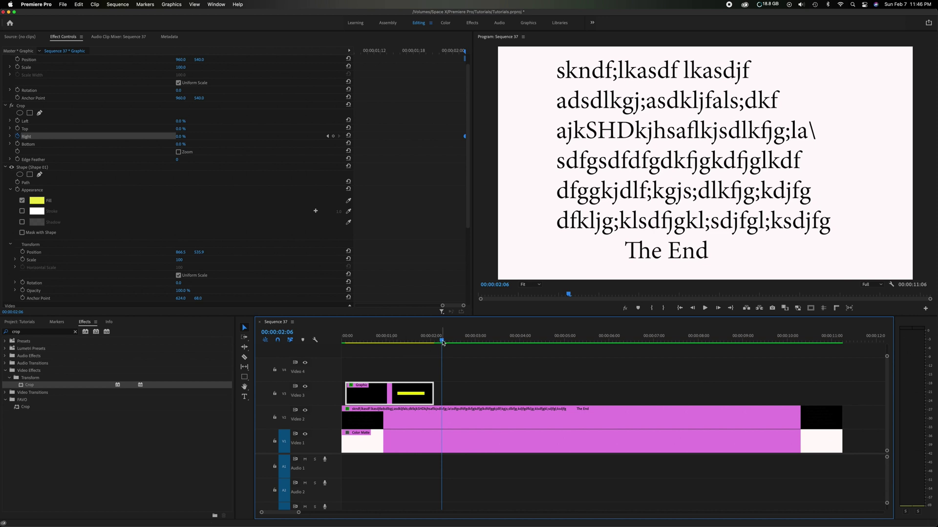
pyautogui.moveTo(443, 344); pyautogui.dragTo(414, 343)
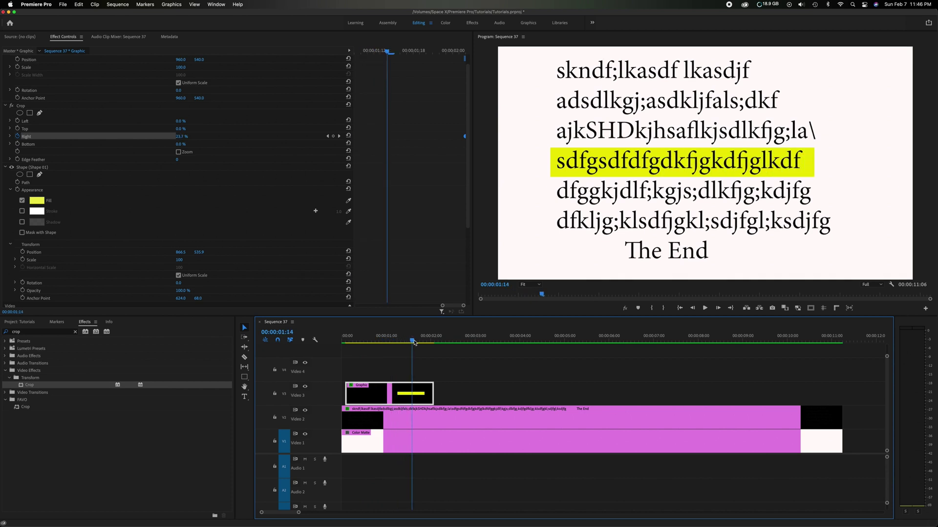